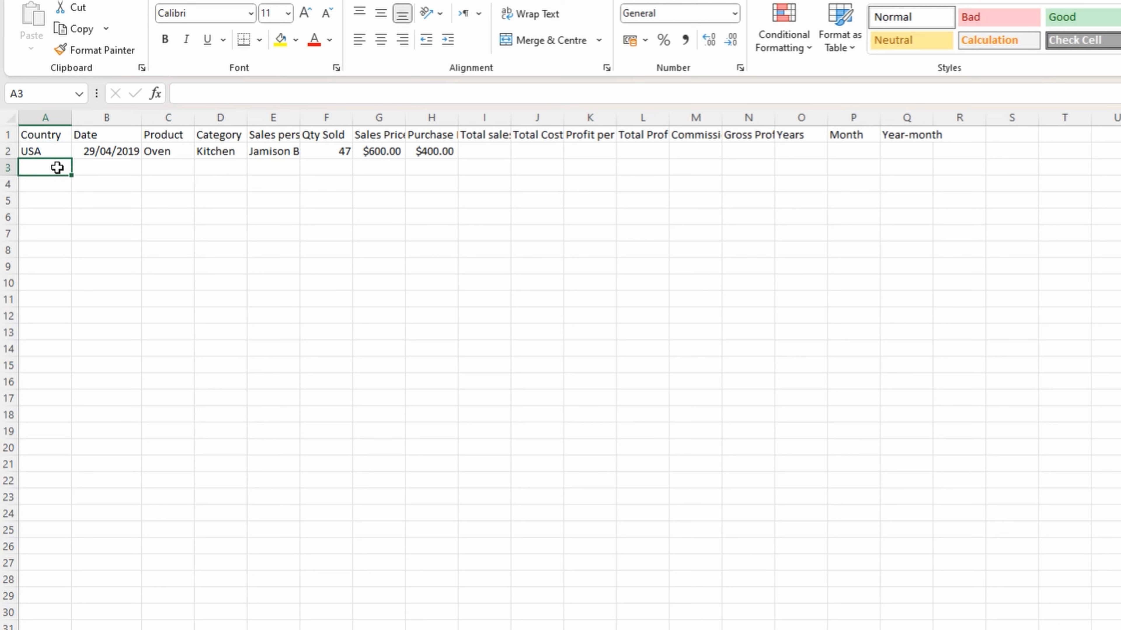
Copy the USA entry in cell A2 and select cell A3 as the destination
{"action": "left_click", "coordinate": [57, 154]}
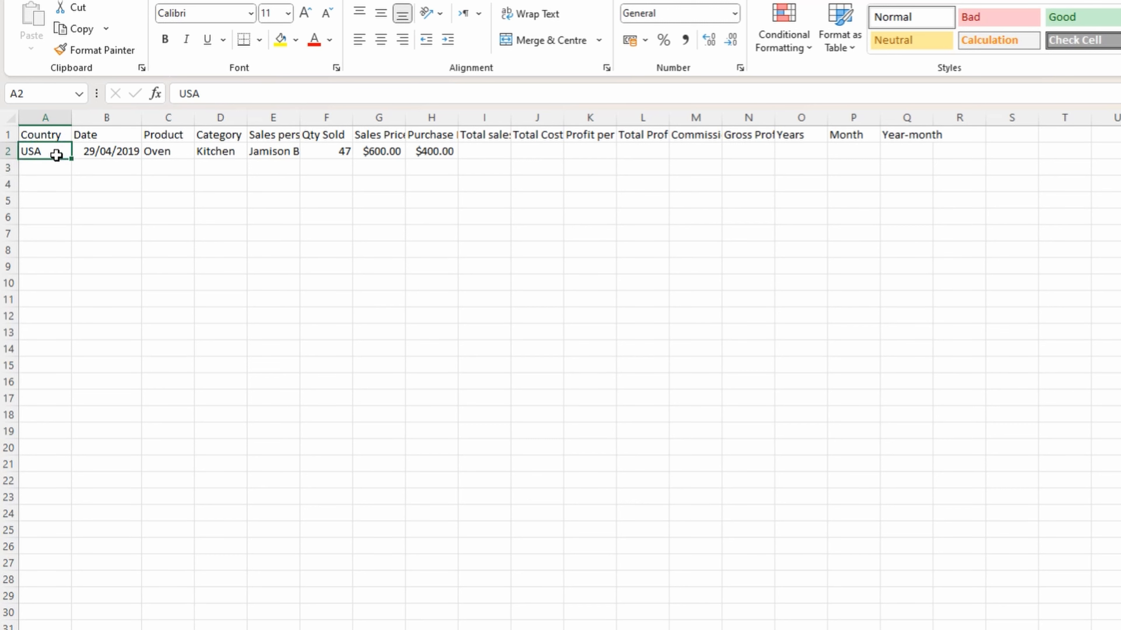
{"action": "right_click", "coordinate": [57, 154]}
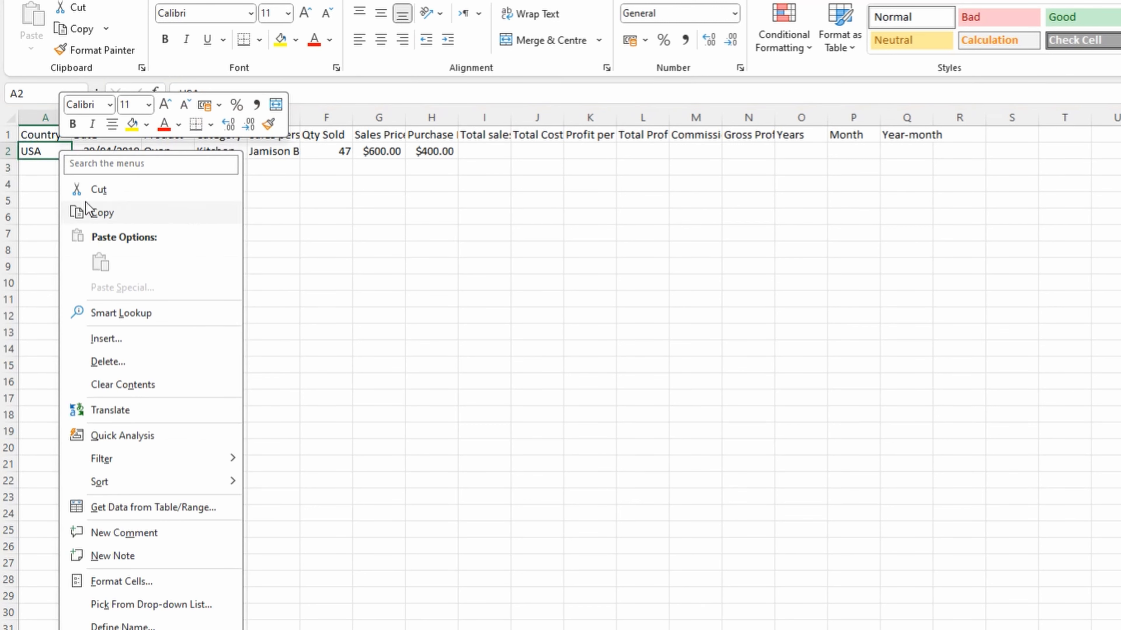
{"action": "left_click", "coordinate": [49, 204]}
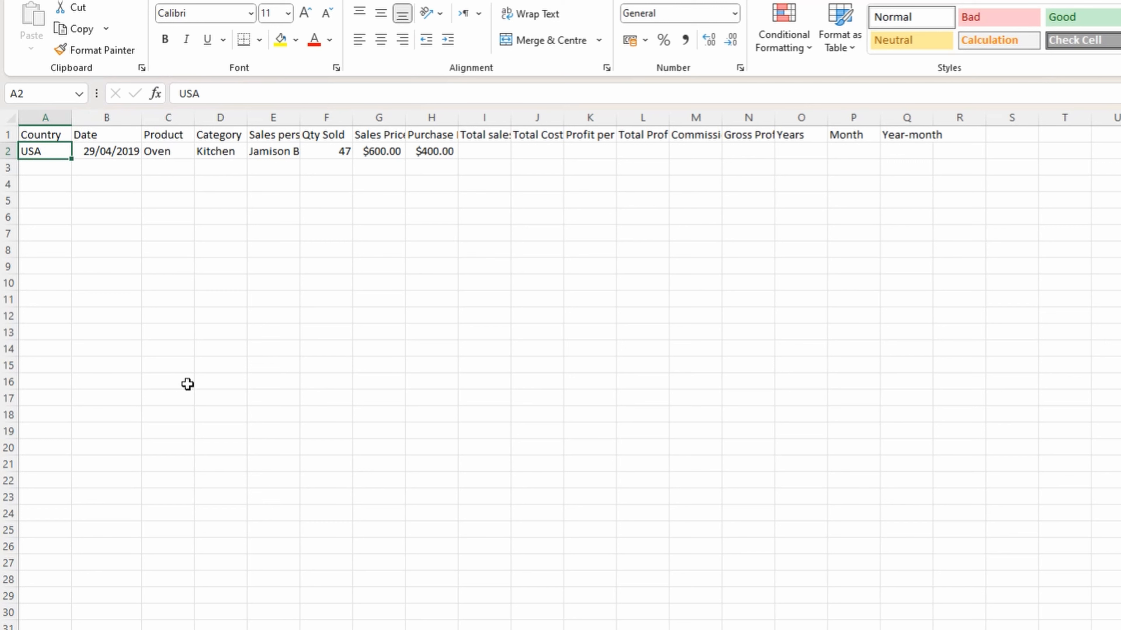
{"action": "key", "text": "ctrl+c"}
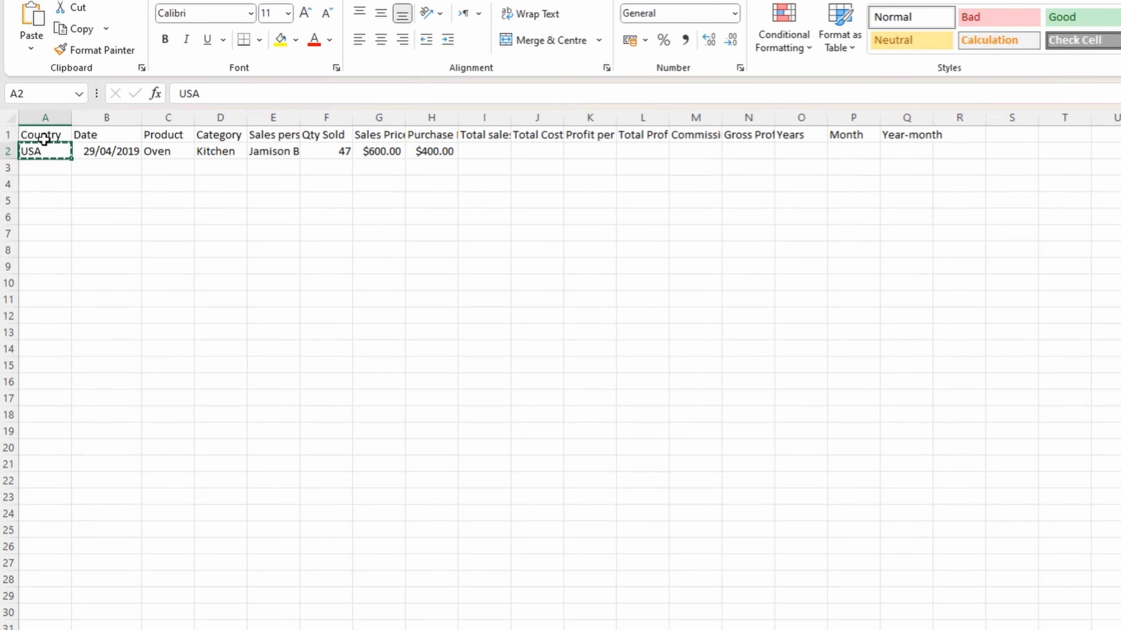
{"action": "left_click", "coordinate": [40, 172]}
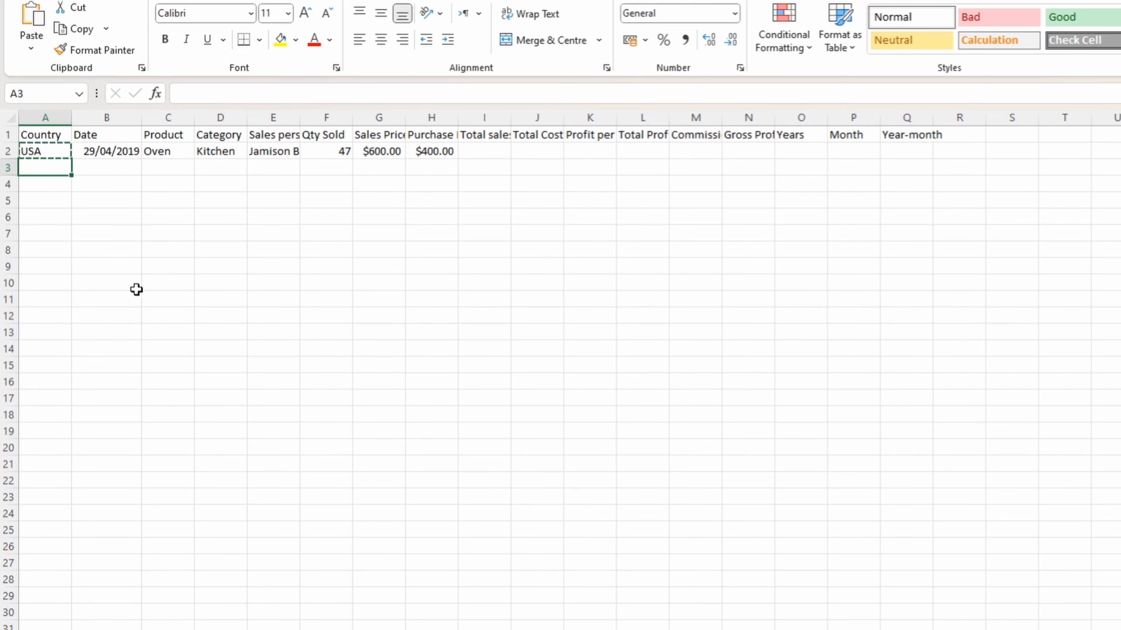
{"action": "key", "text": "Right"}
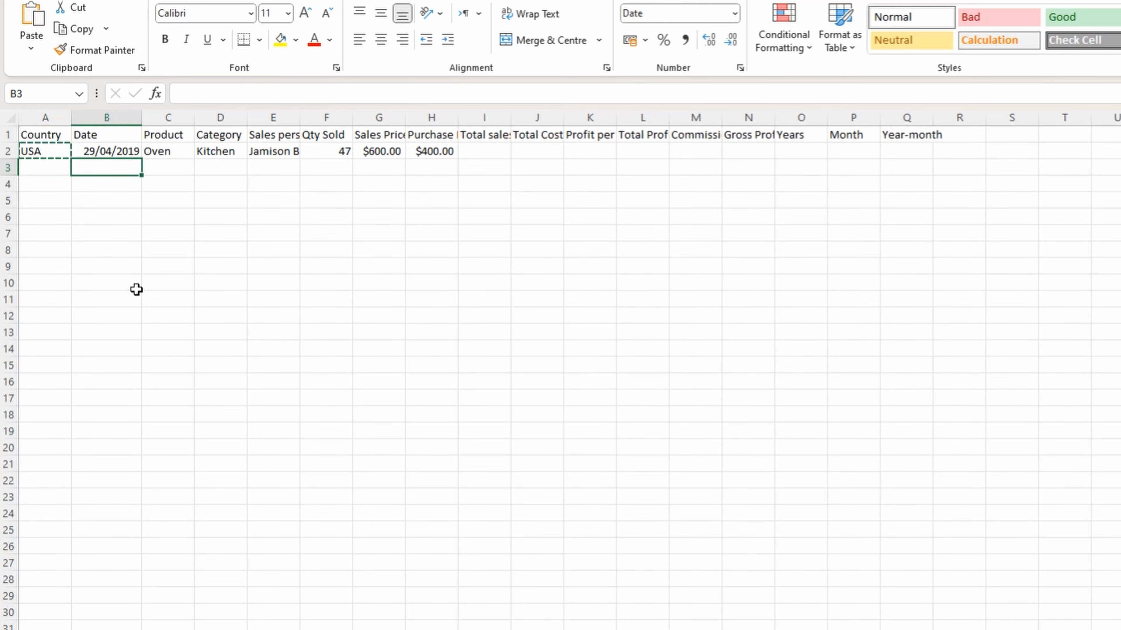
{"action": "key", "text": "Right"}
{"action": "key", "text": "Left"}
{"action": "key", "text": "Down"}
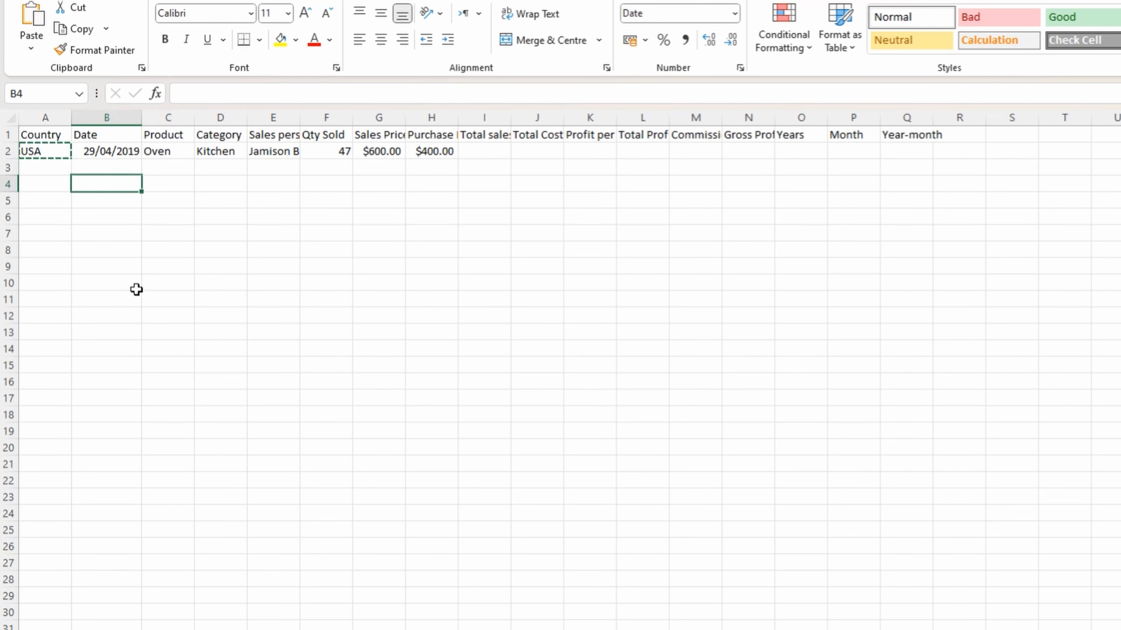
{"action": "key", "text": "Up"}
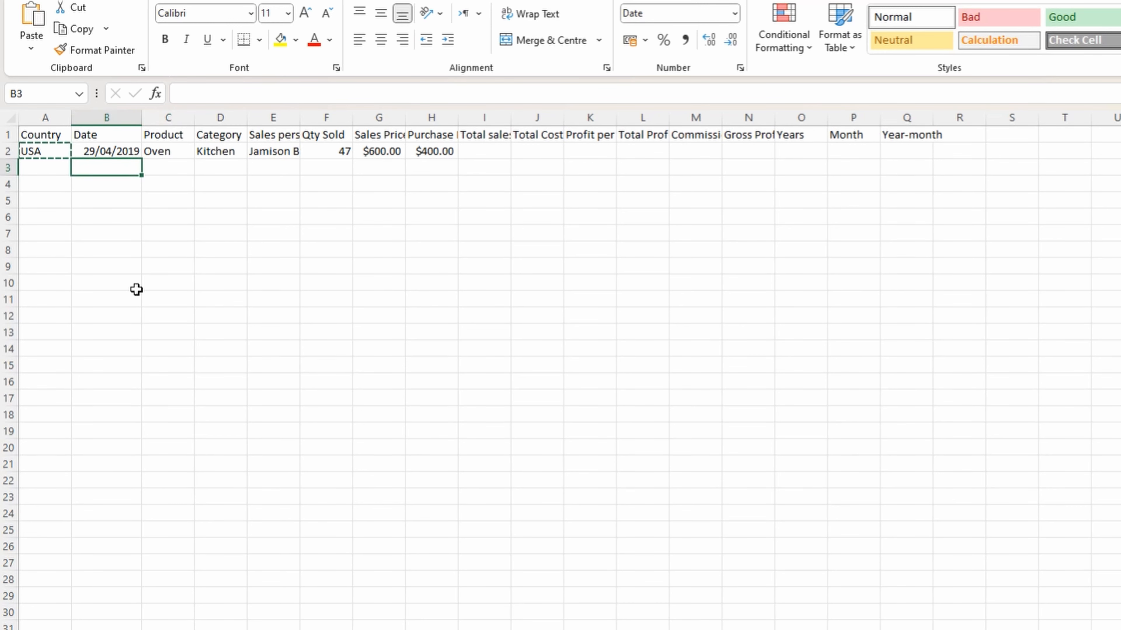
{"action": "key", "text": "Right"}
{"action": "key", "text": "Down"}
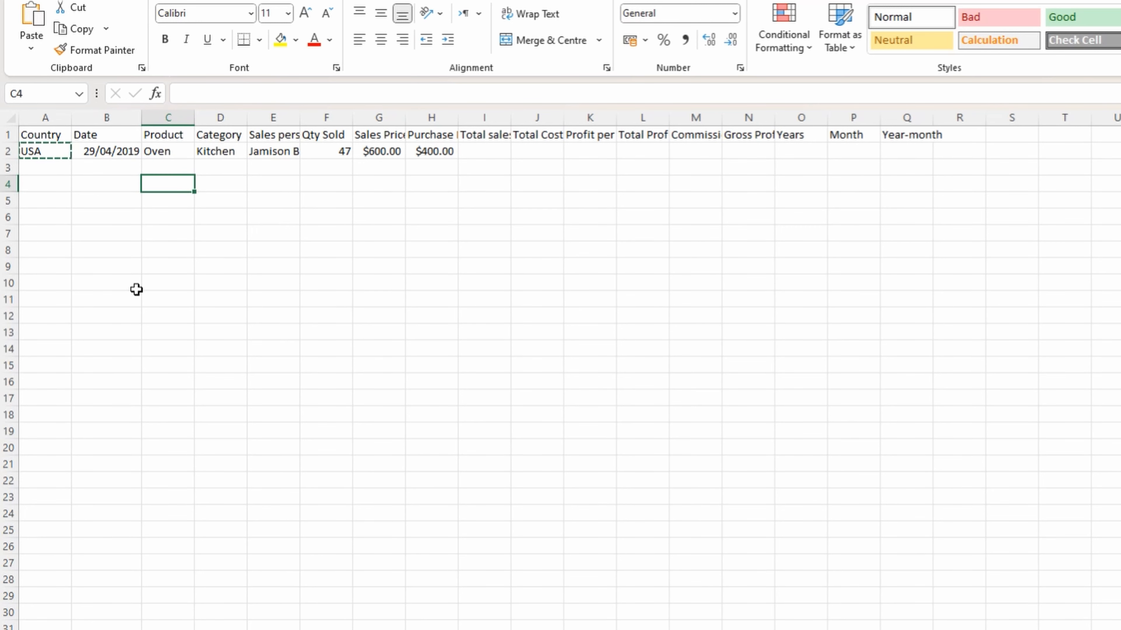
{"action": "key", "text": "Left"}
{"action": "key", "text": "Left"}
{"action": "key", "text": "Up"}
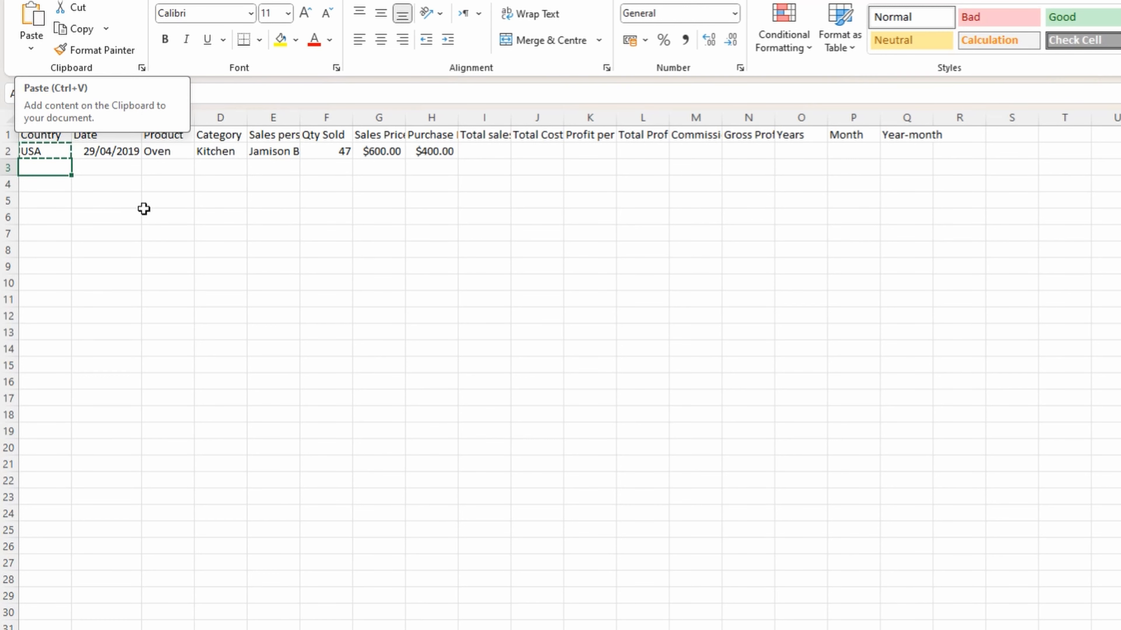
Paste the copied country into cell A3
{"action": "right_click", "coordinate": [52, 173]}
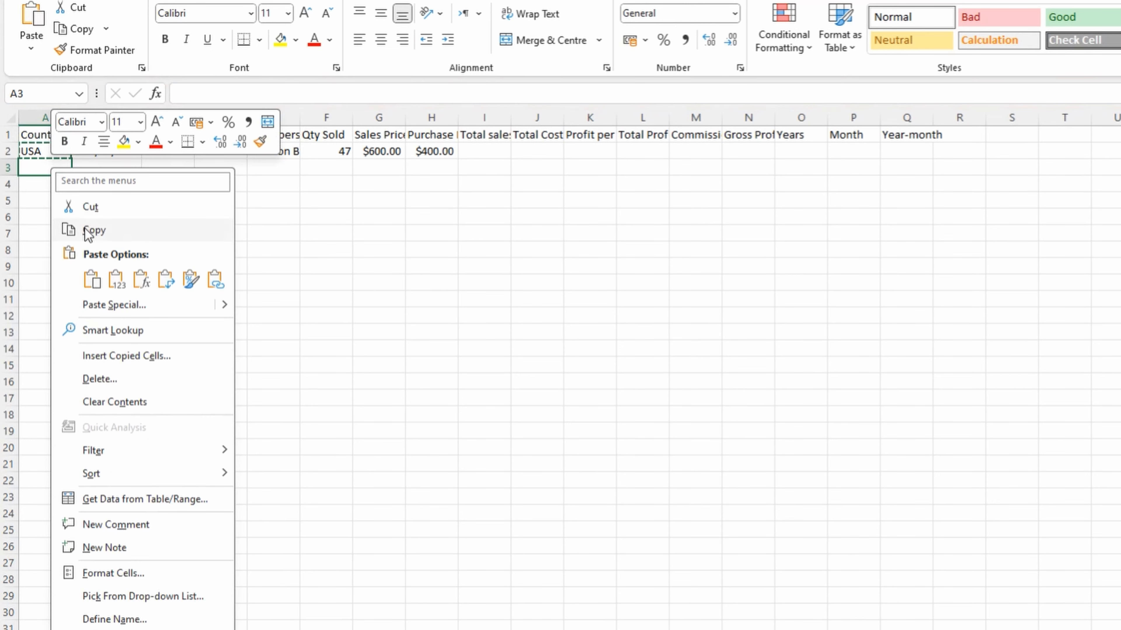
{"action": "left_click", "coordinate": [92, 279]}
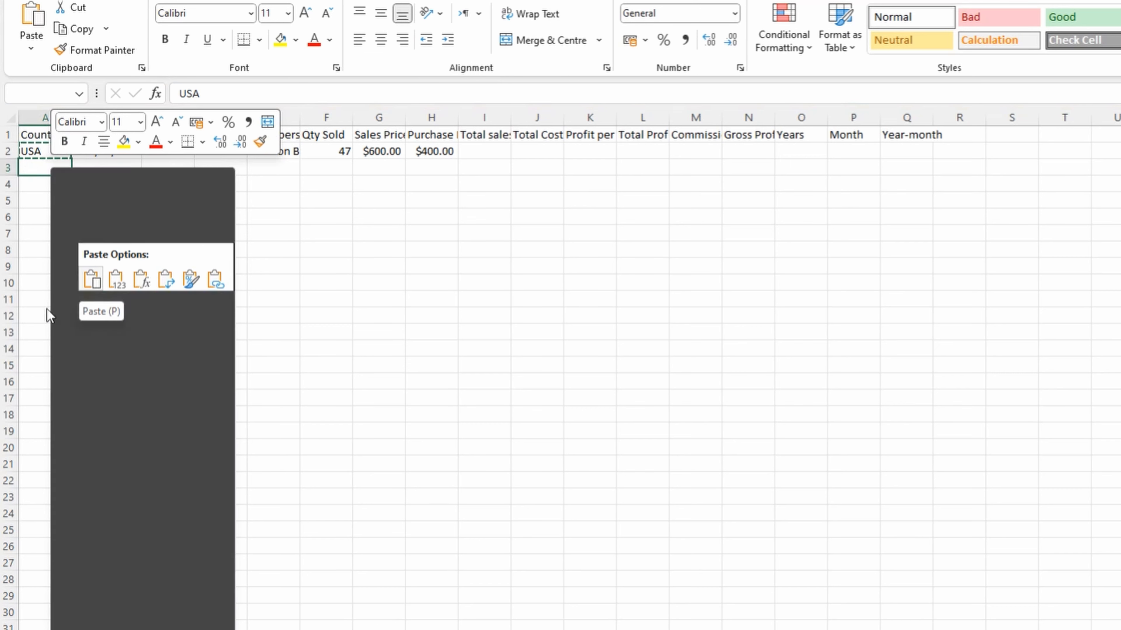
{"action": "key", "text": "Escape"}
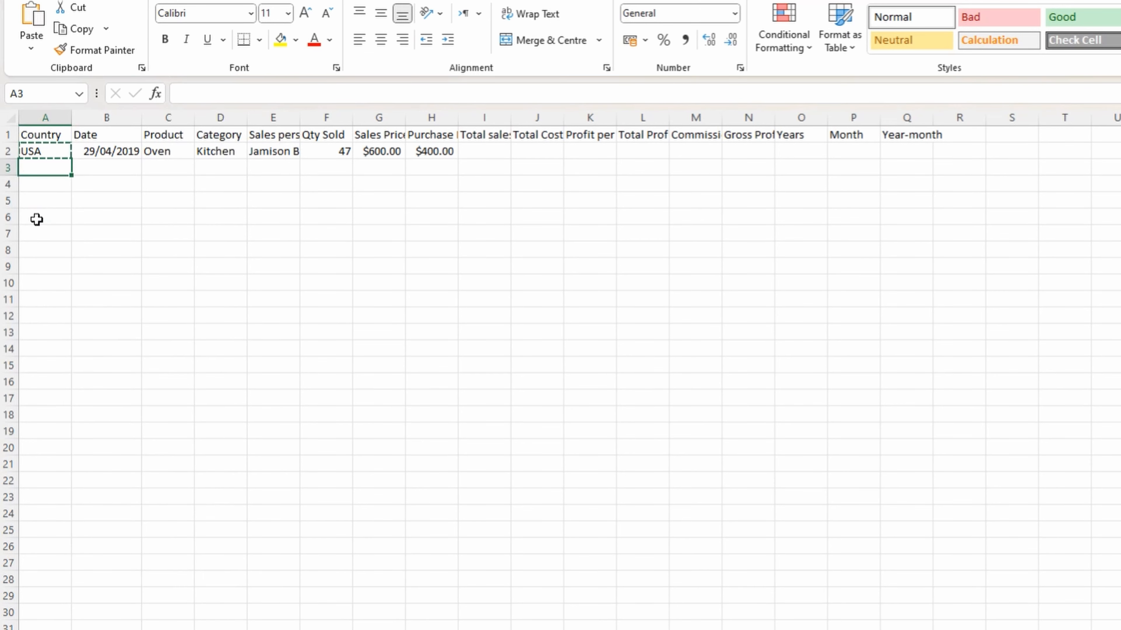
{"action": "key", "text": "ctrl+v"}
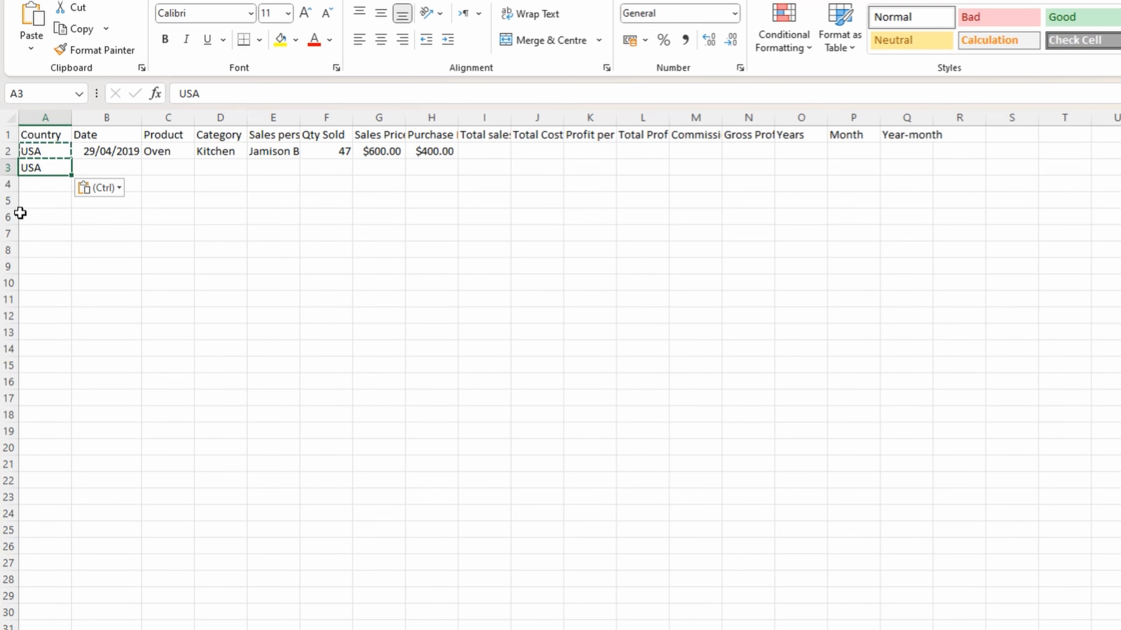
Copy the country in A3 and paste it into the range A4:A12
{"action": "key", "text": "ctrl+c"}
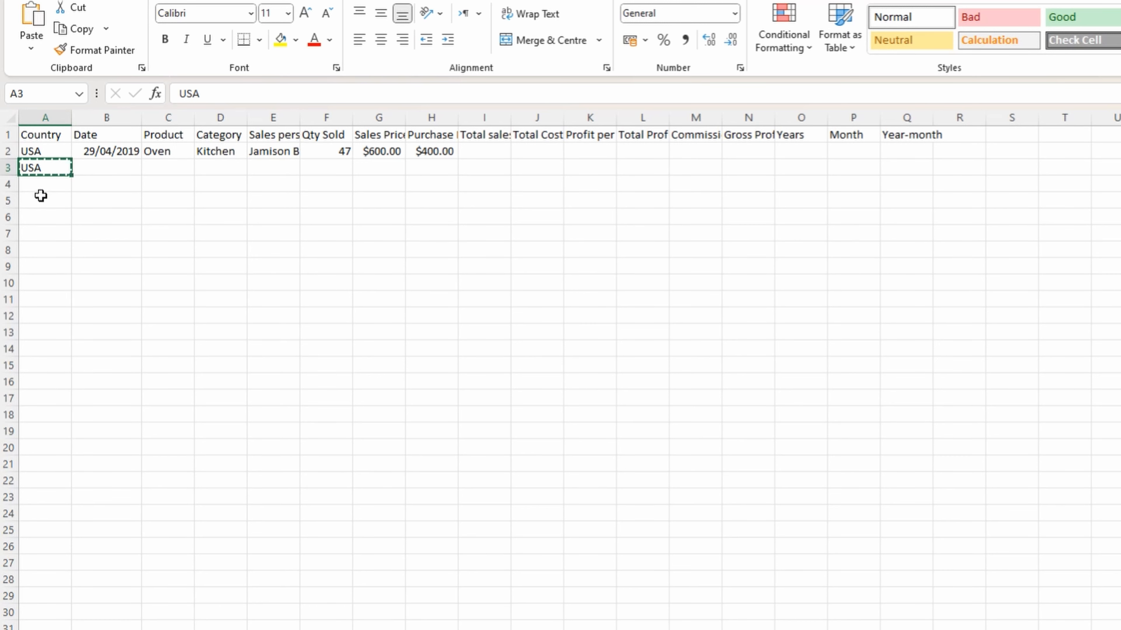
{"action": "left_click", "coordinate": [40, 184]}
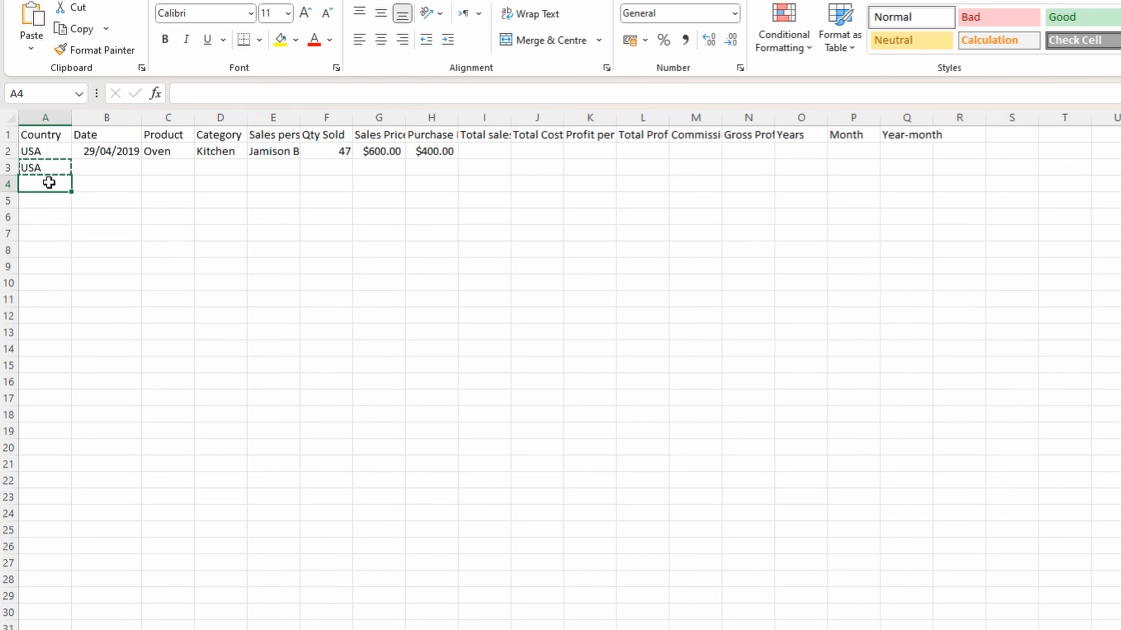
{"action": "left_click", "coordinate": [48, 183]}
{"action": "left_click_drag", "start_coordinate": [48, 182], "coordinate": [46, 310]}
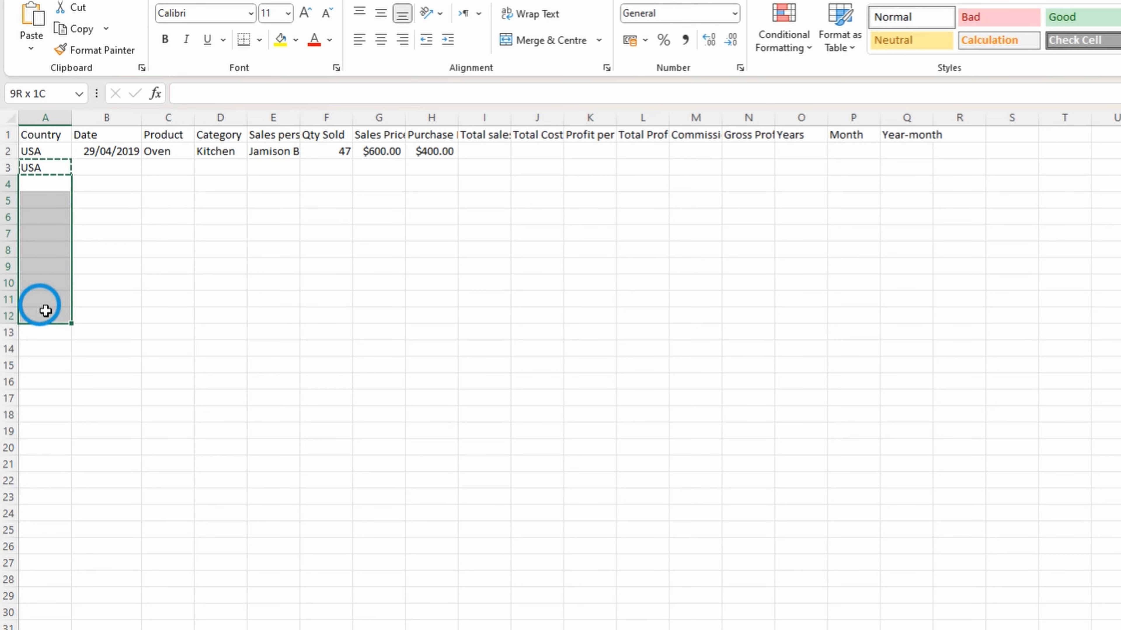
{"action": "left_click_drag", "start_coordinate": [46, 311], "coordinate": [44, 311]}
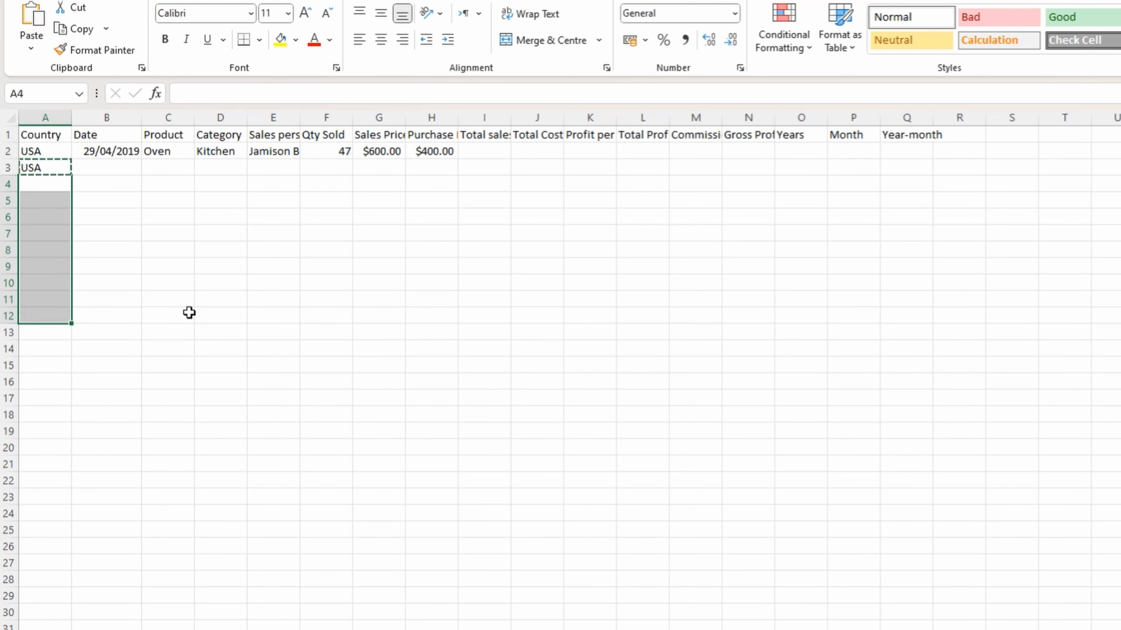
{"action": "key", "text": "ctrl+v"}
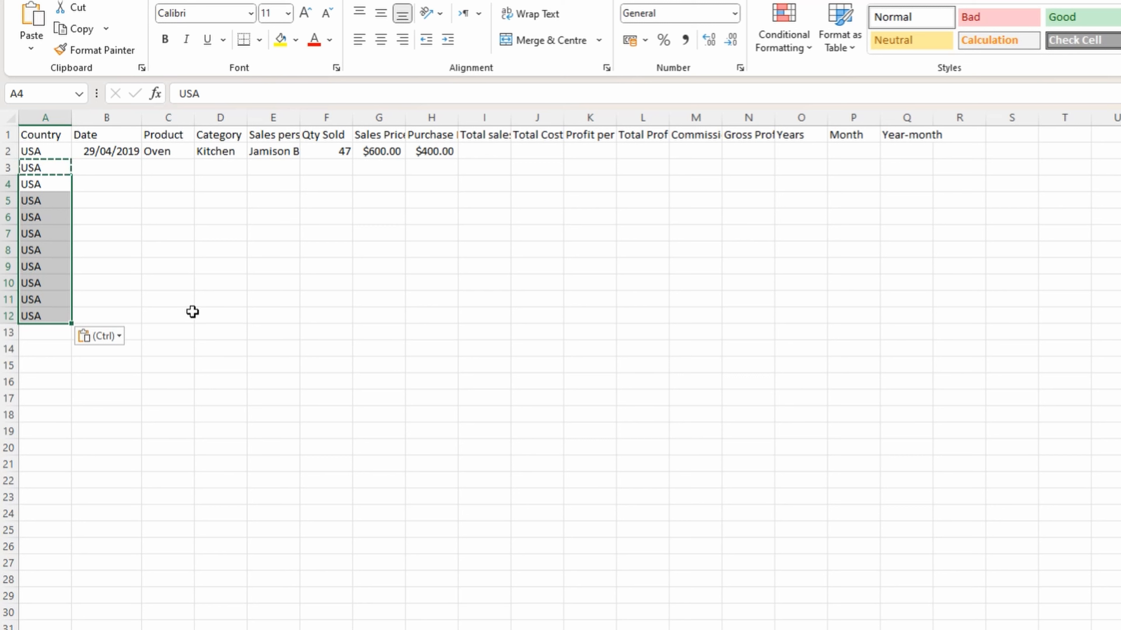
Fill the country from cell A12 down the Country column to A28
{"action": "left_click", "coordinate": [59, 316]}
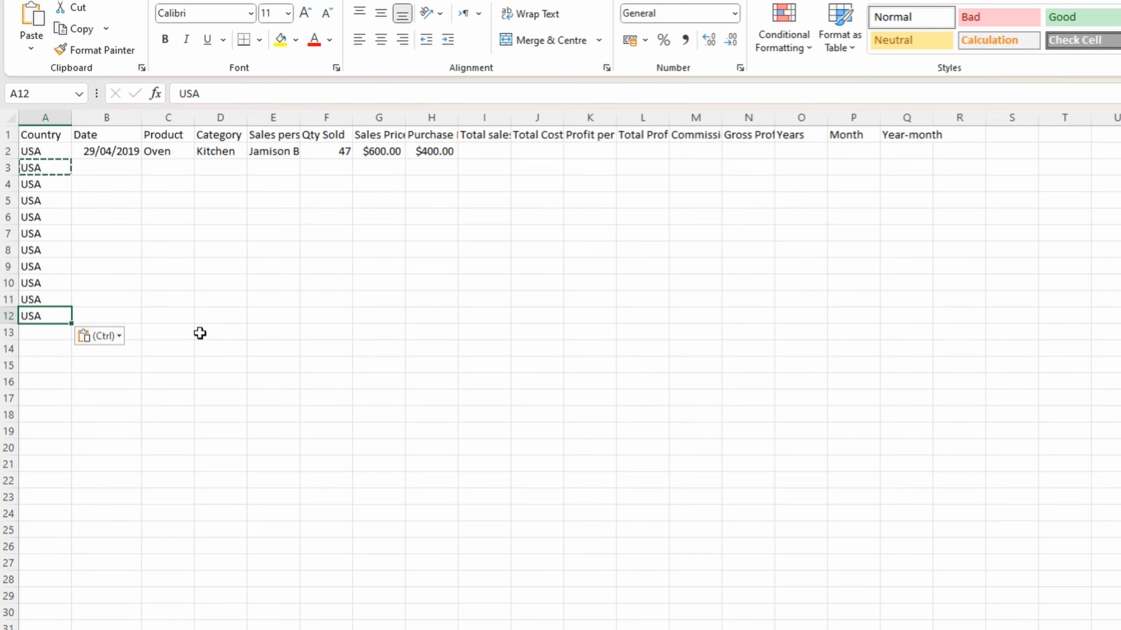
{"action": "left_click", "coordinate": [73, 325]}
{"action": "left_click_drag", "start_coordinate": [73, 326], "coordinate": [54, 584]}
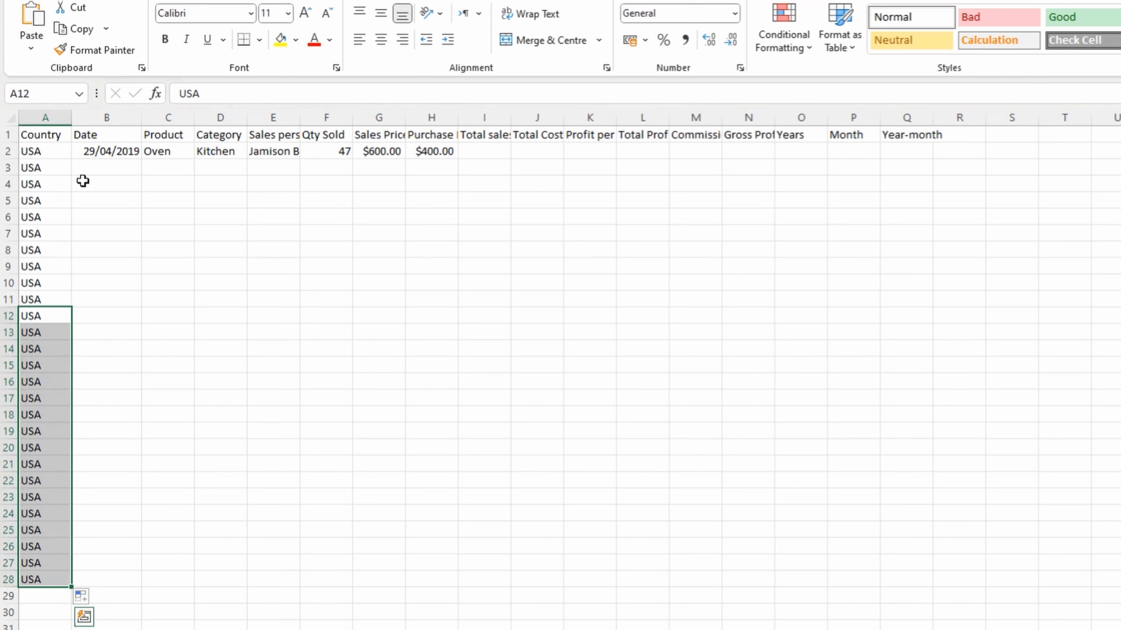
Paste the copied sales records into the sheet starting at cell B3, under the Date heading
{"action": "left_click", "coordinate": [90, 170]}
{"action": "key", "text": "ctrl+v"}
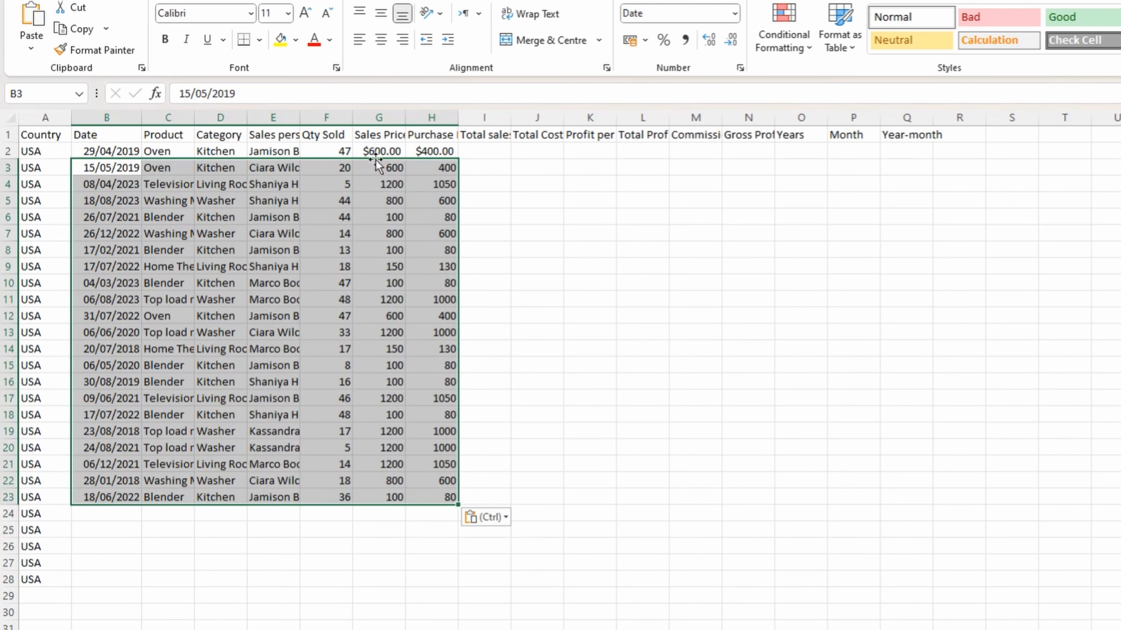
Try applying the currency format of G2:H2 to the prices in G3:H23 with Format Painter, and undo it
{"action": "left_click_drag", "start_coordinate": [375, 148], "coordinate": [424, 151]}
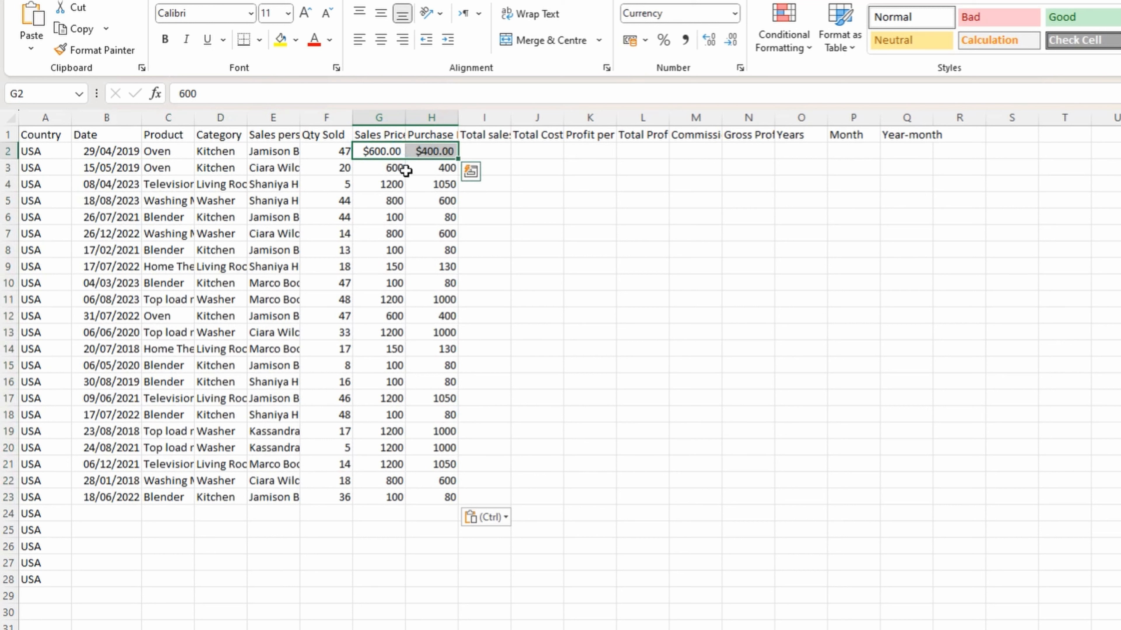
{"action": "left_click_drag", "start_coordinate": [393, 168], "coordinate": [410, 497]}
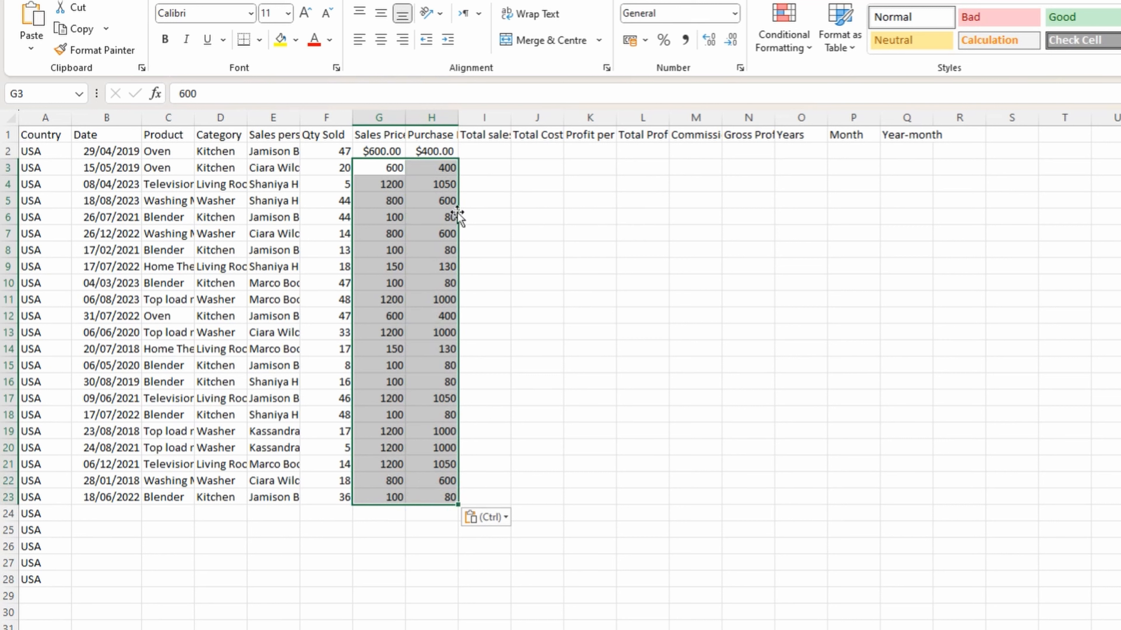
{"action": "left_click_drag", "start_coordinate": [397, 152], "coordinate": [429, 151]}
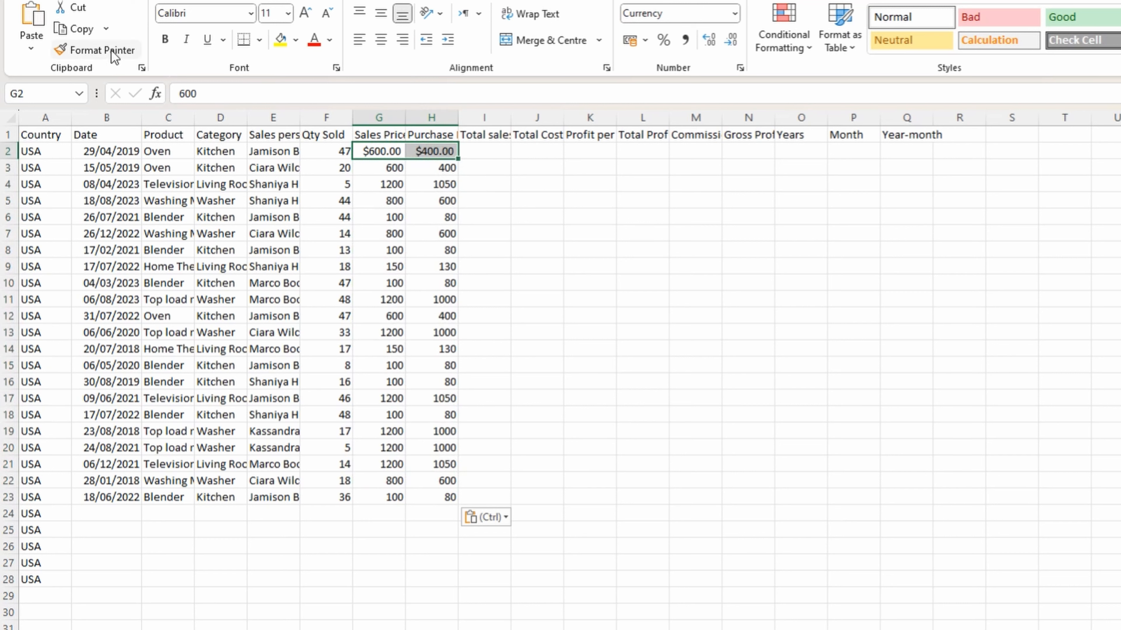
{"action": "left_click", "coordinate": [122, 51]}
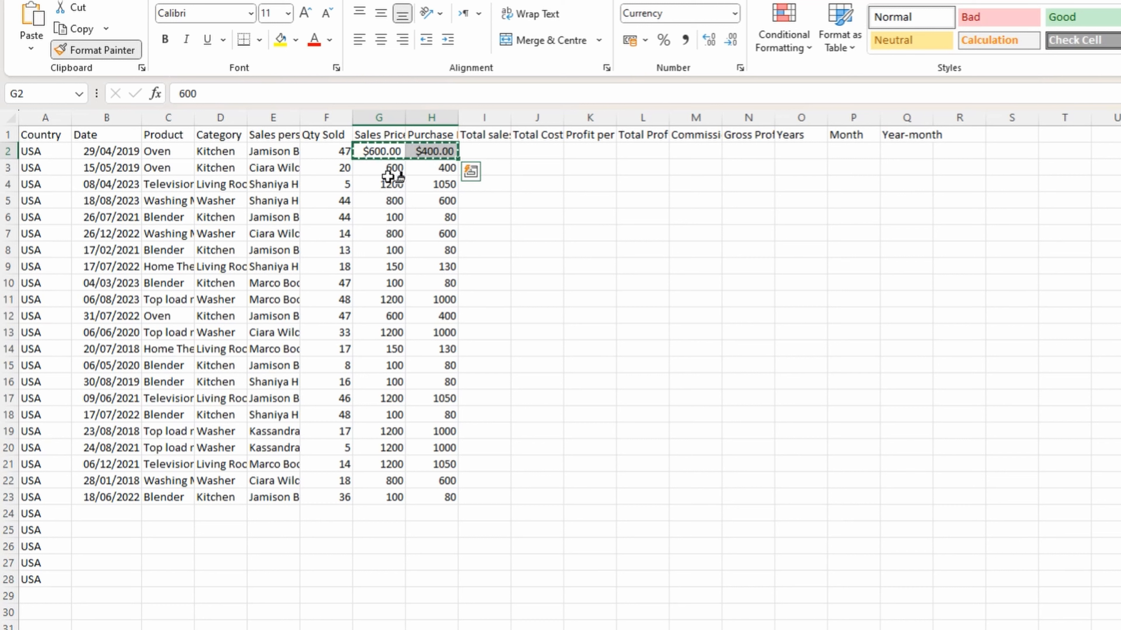
{"action": "left_click", "coordinate": [392, 169]}
{"action": "left_click_drag", "start_coordinate": [392, 169], "coordinate": [429, 494]}
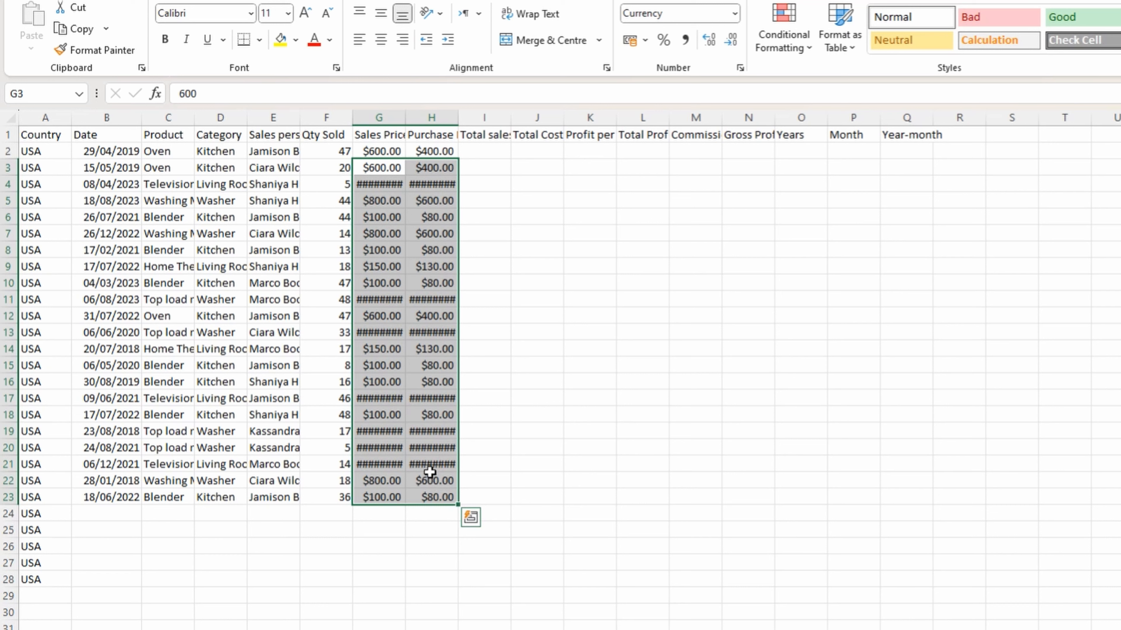
{"action": "key", "text": "ctrl+z"}
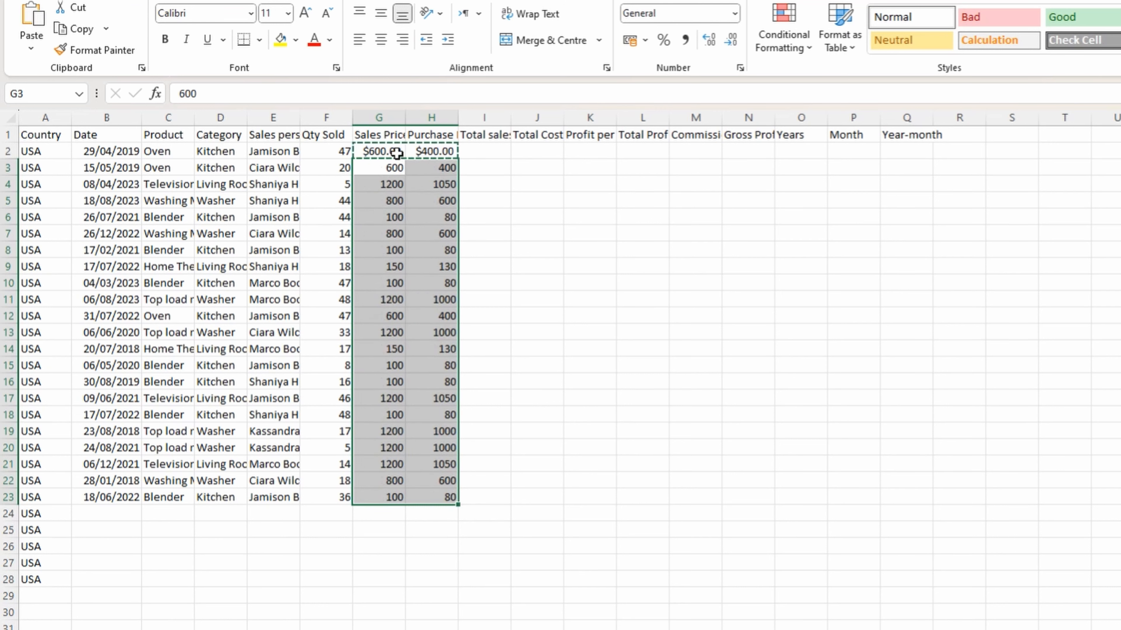
Use Paste Special to paste only the formats of G2:H2 onto the price cells G3:H23
{"action": "left_click_drag", "start_coordinate": [396, 151], "coordinate": [454, 497]}
{"action": "left_click", "coordinate": [28, 47]}
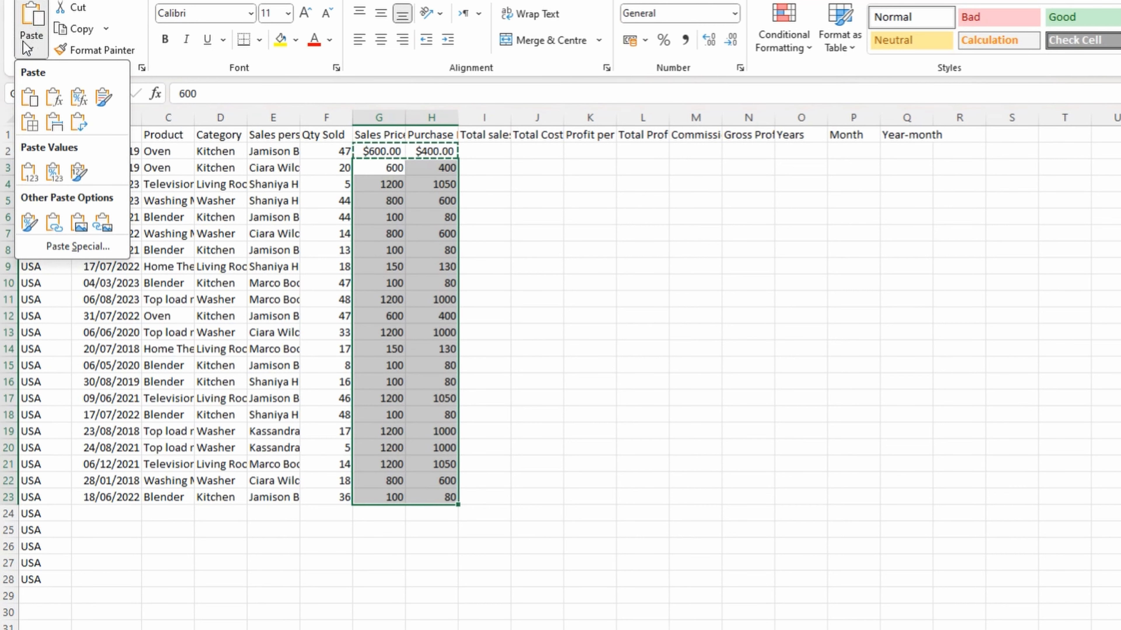
{"action": "right_click", "coordinate": [382, 176]}
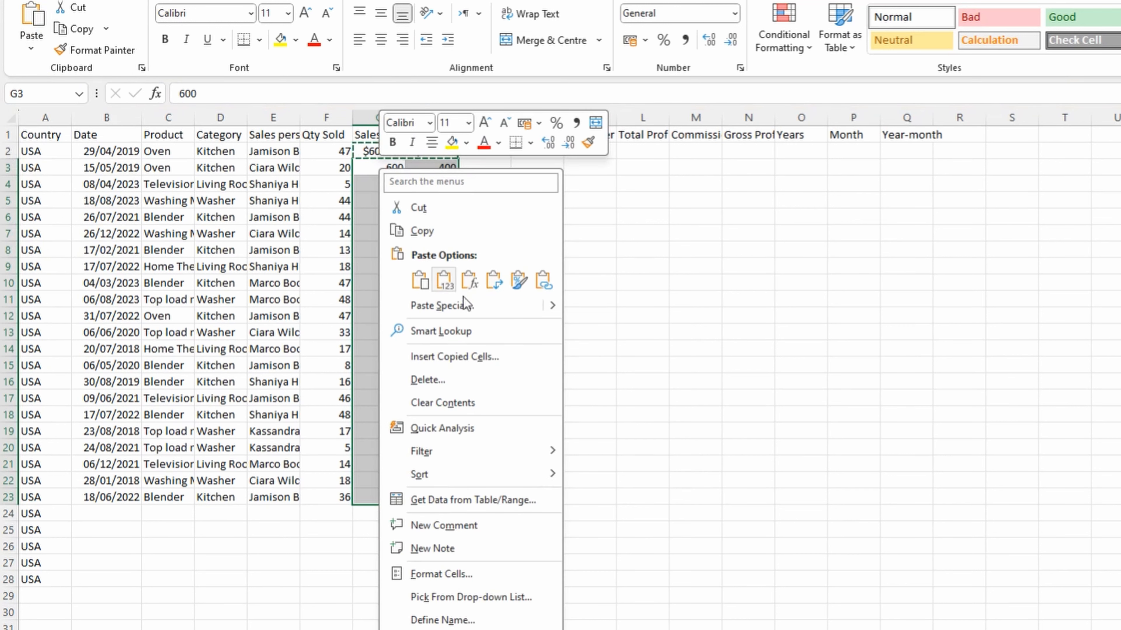
{"action": "mouse_move", "coordinate": [551, 309]}
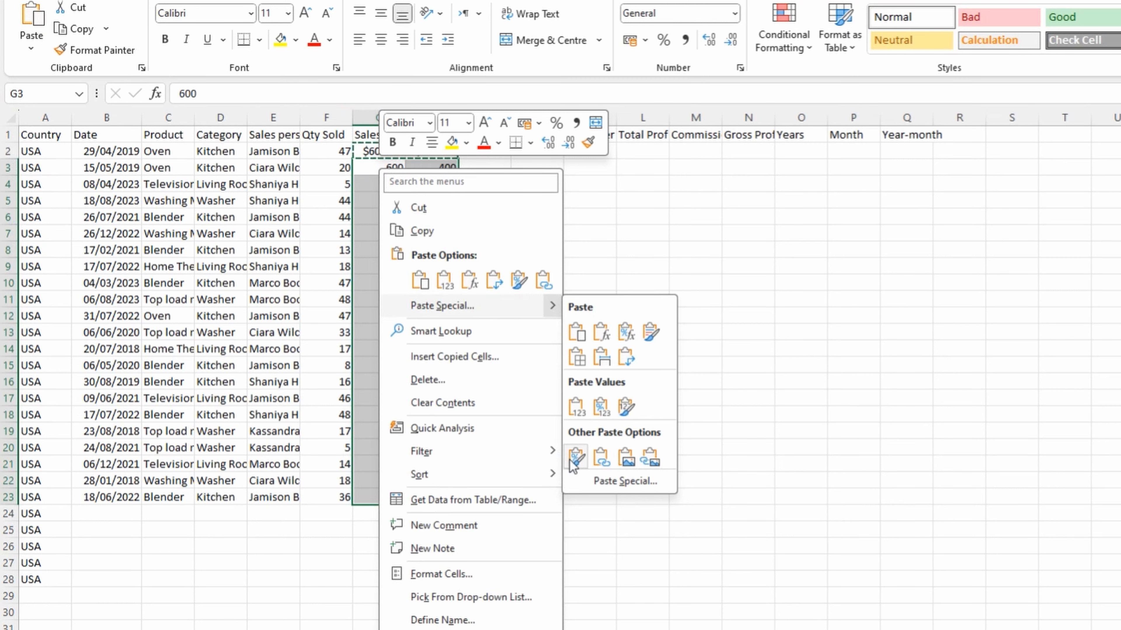
{"action": "left_click", "coordinate": [650, 485]}
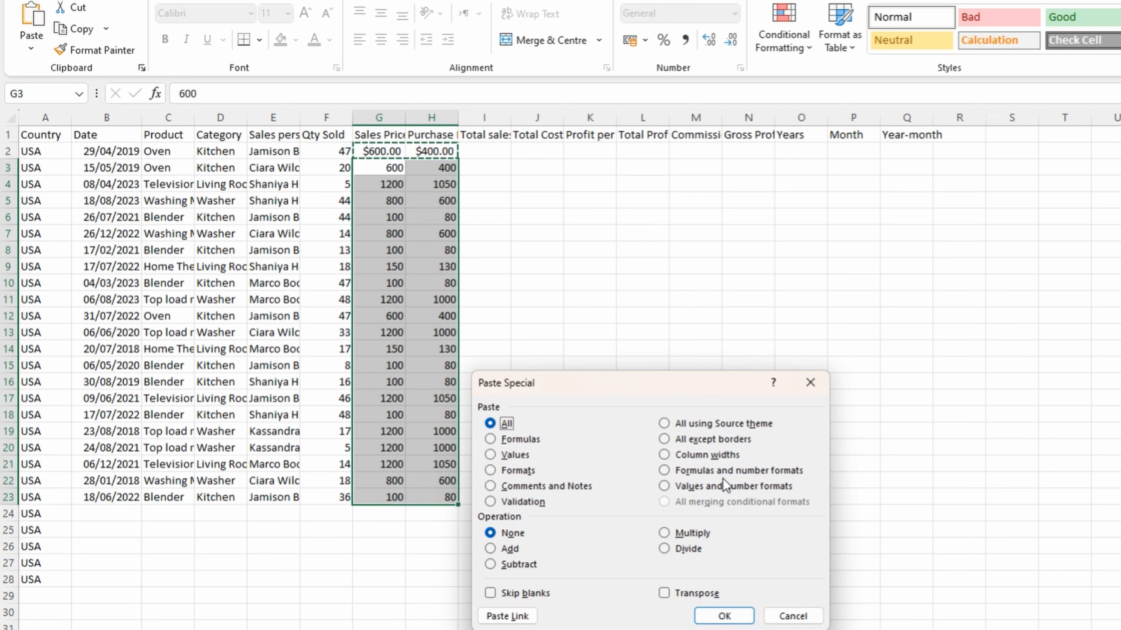
{"action": "left_click", "coordinate": [525, 473]}
{"action": "left_click", "coordinate": [723, 615]}
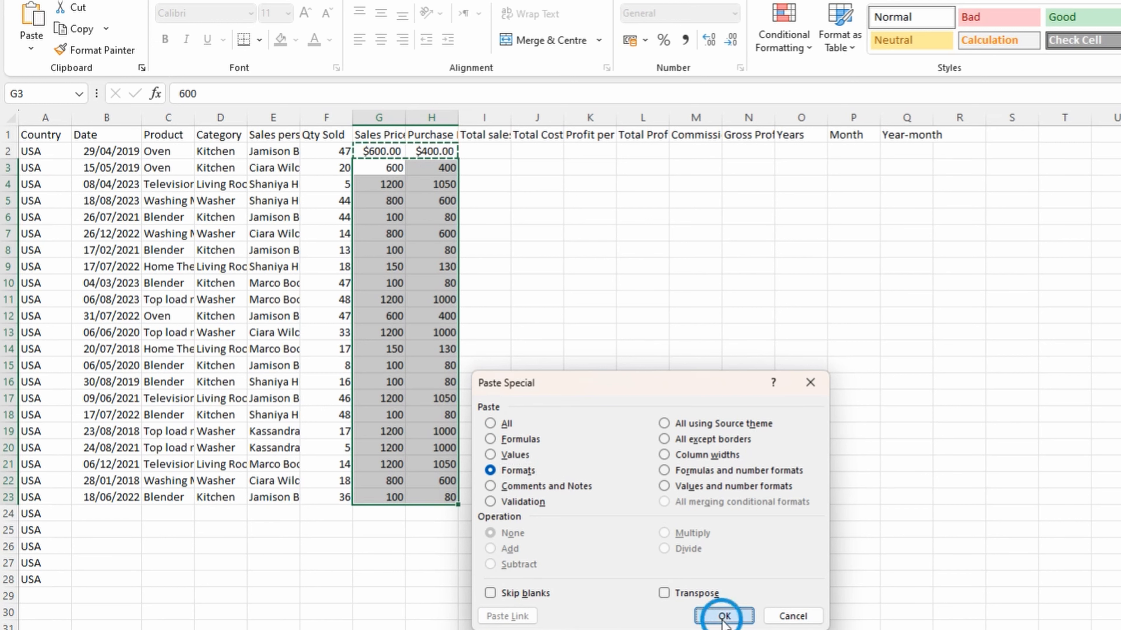